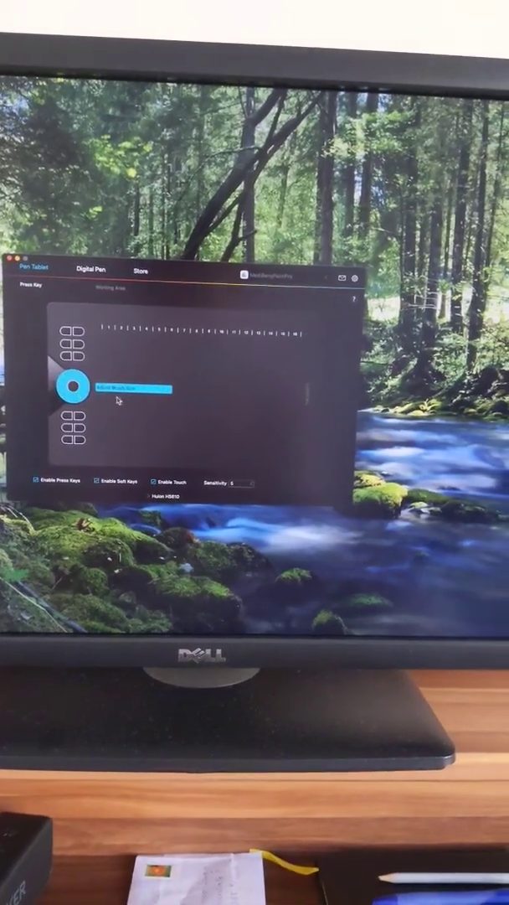
Step: Open the keystroke options in the touch ring's Adjust Brush Size field of the XP-Pen driver
left_click(126, 388)
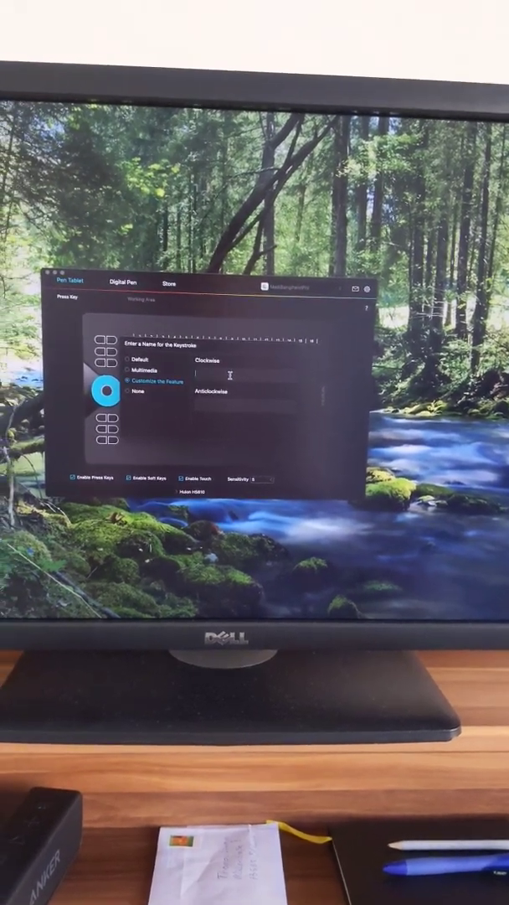
Step: Enter bracket keystrokes for clockwise and anticlockwise ring turns, then begin naming them 'adjust'
left_click(226, 373)
type("1")
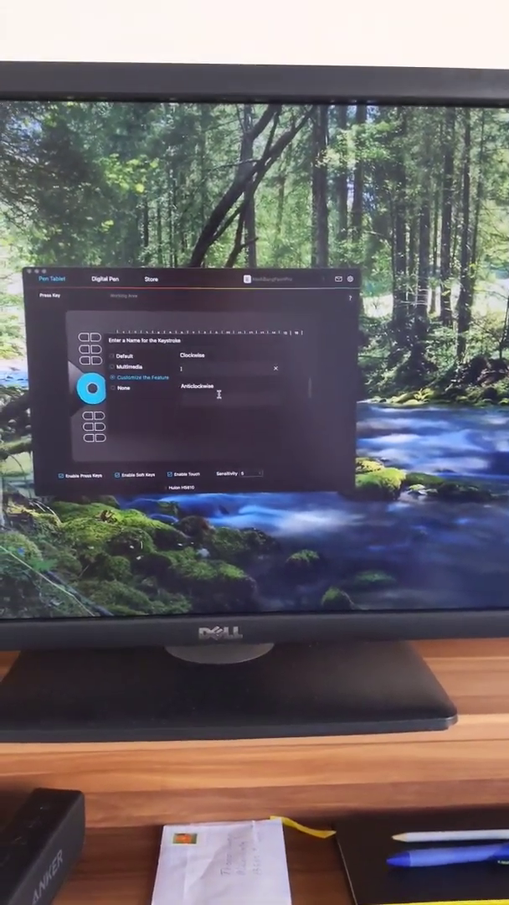
left_click(218, 394)
type("2")
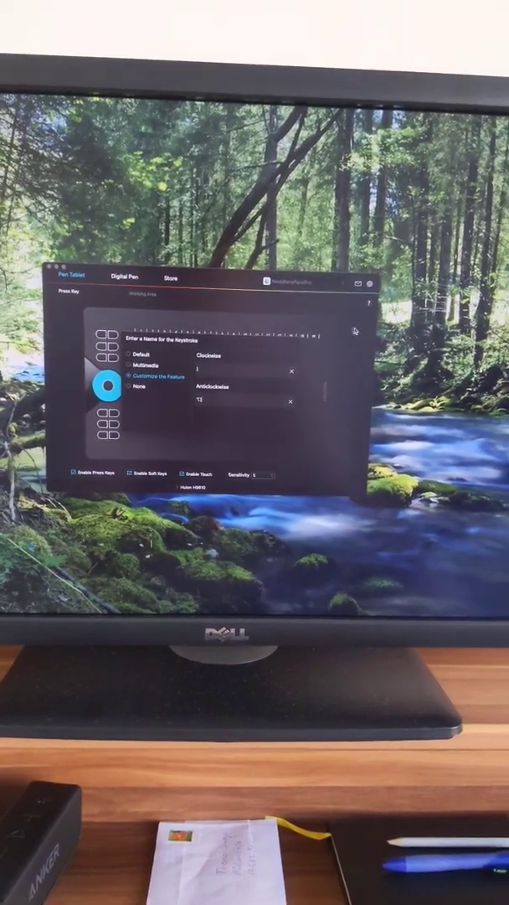
left_click(243, 339)
type("a")
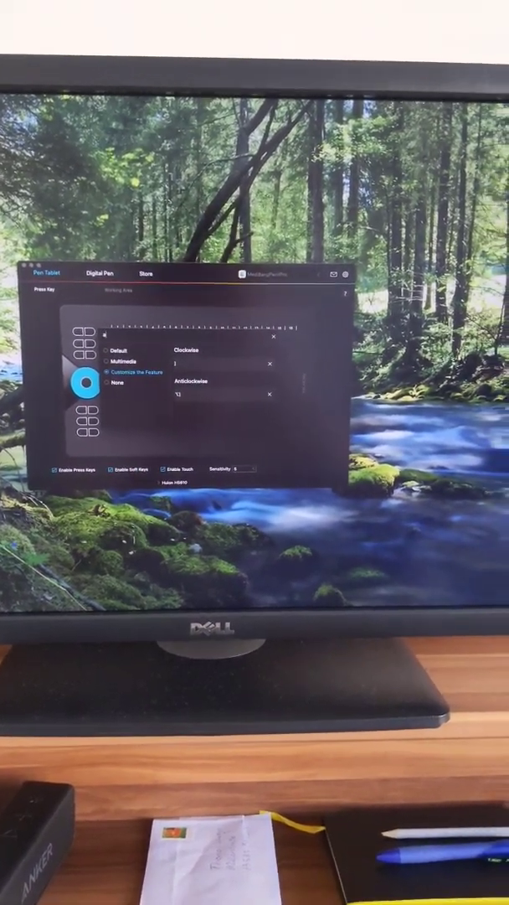
type("djust bru")
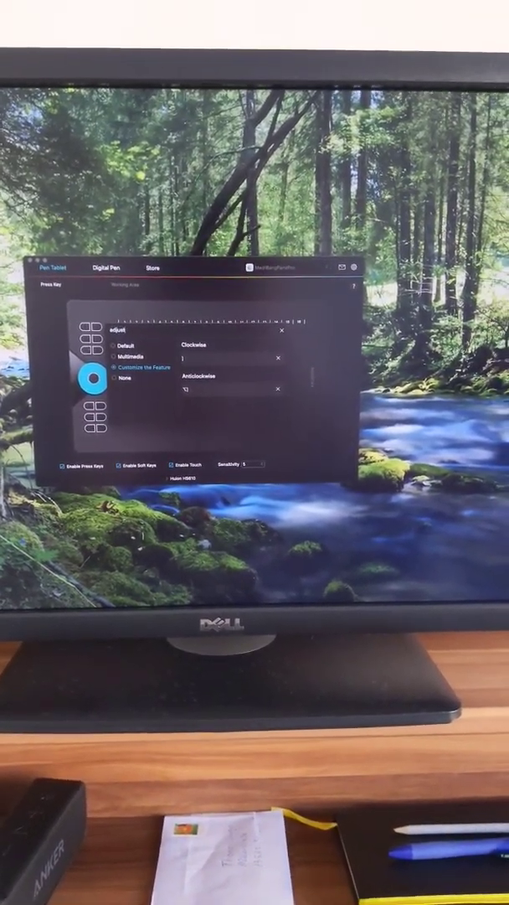
Step: Finish the 'adjust' name, then shrink the Mapping Pen brush from 64 to 49 in MediBang
key("super+a")
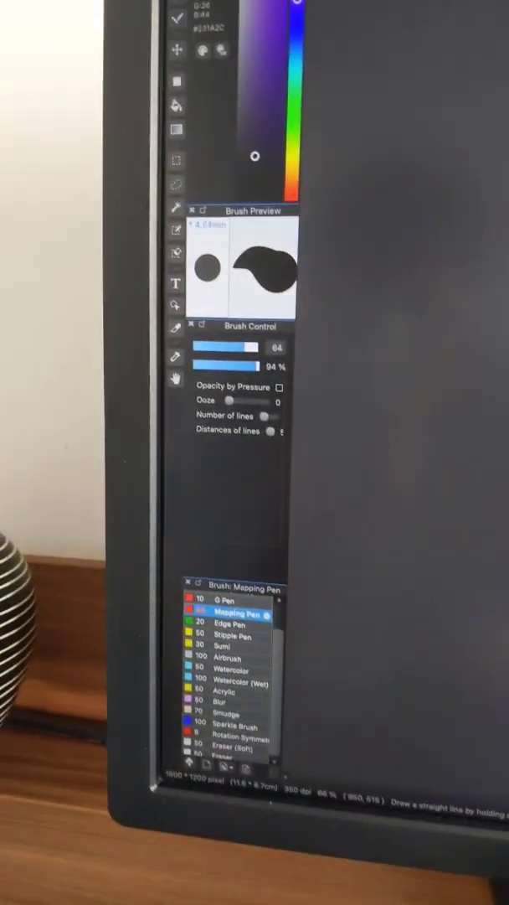
key("bracketleft")
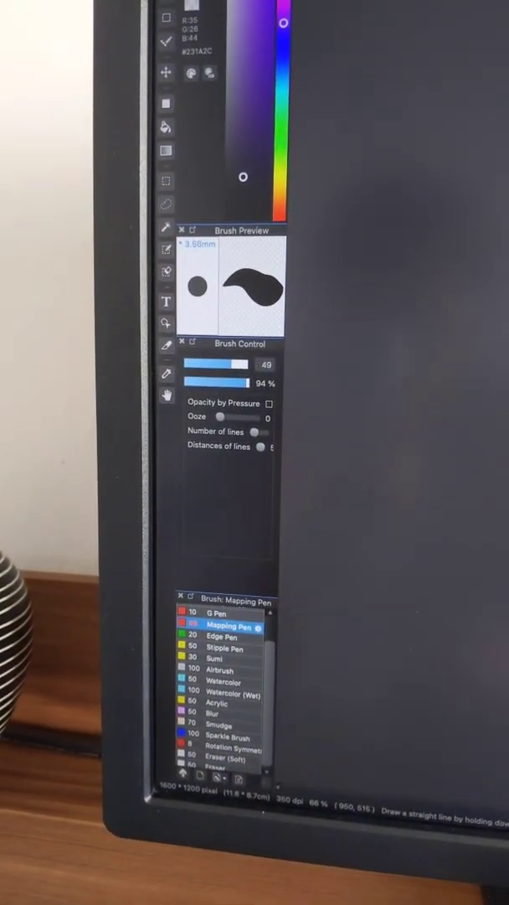